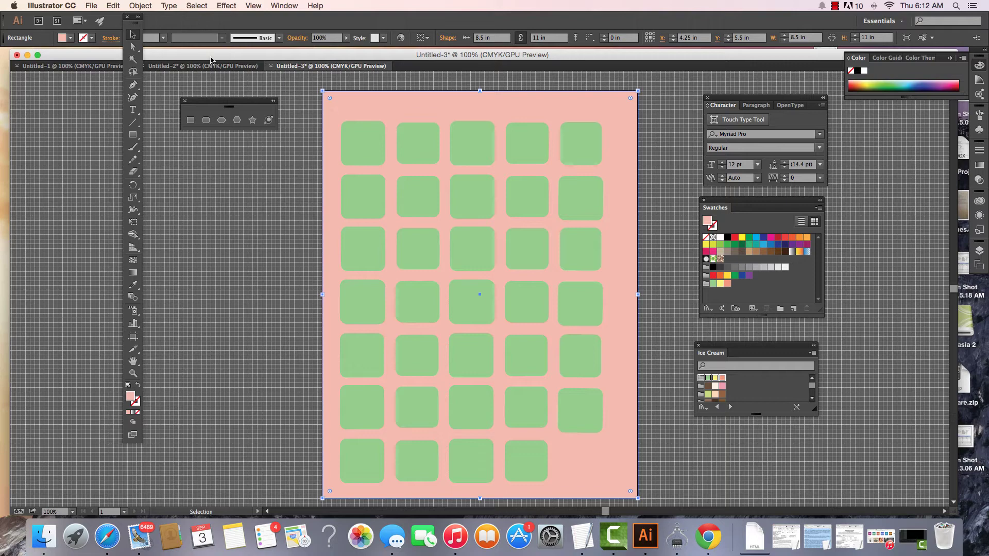
- Create a new Custom-profile Letter document, 8.5 × 11 inches, keeping Inches as the unit
drag(208, 56, 209, 54)
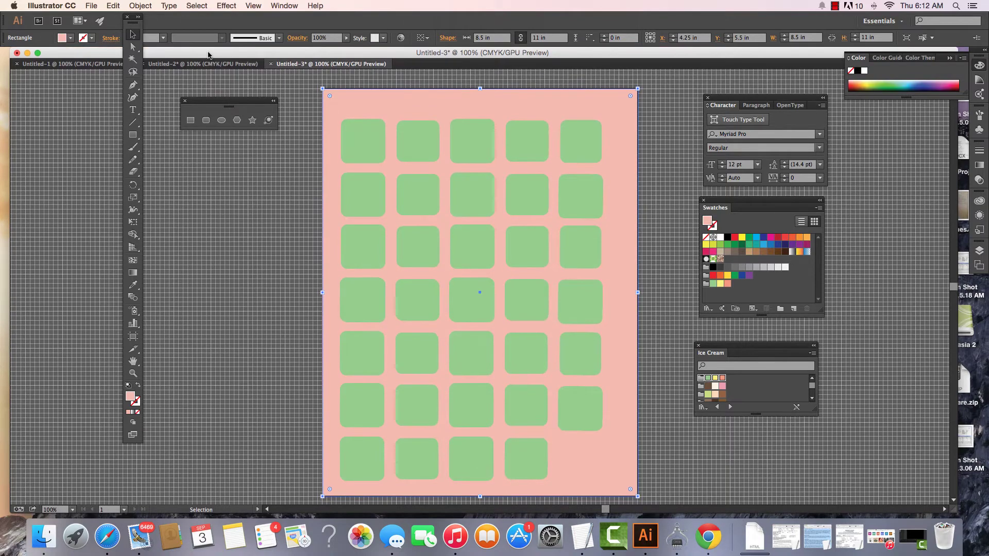
click(91, 6)
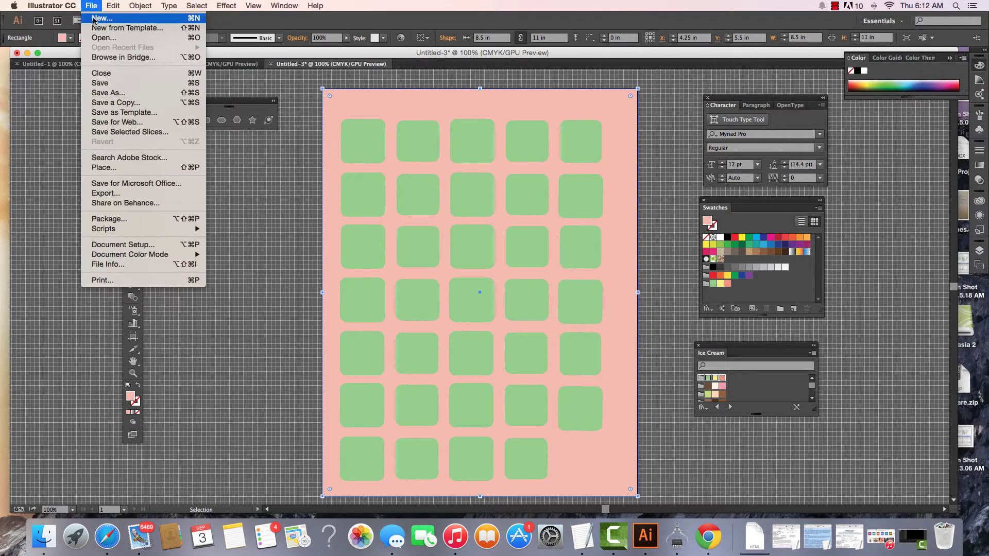
click(102, 18)
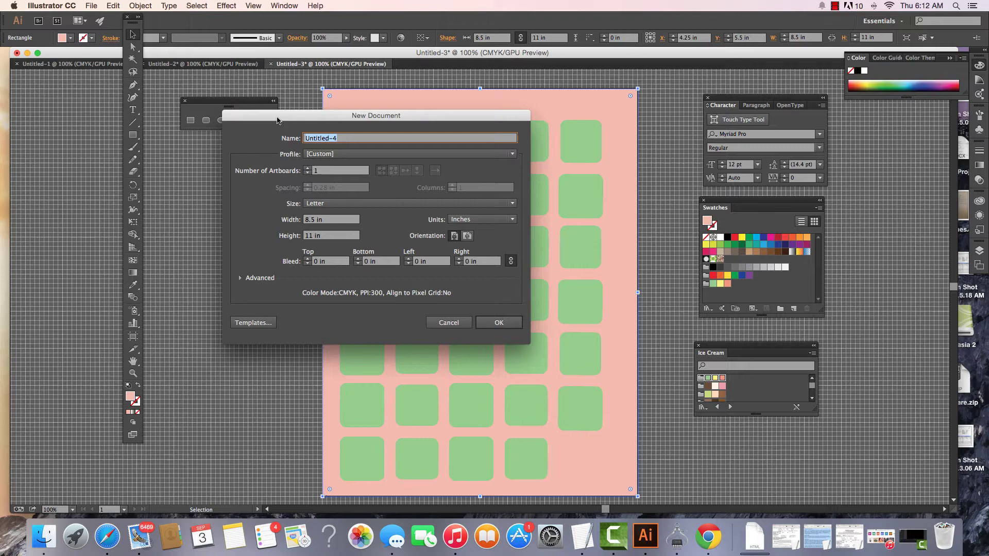
drag(277, 120, 357, 122)
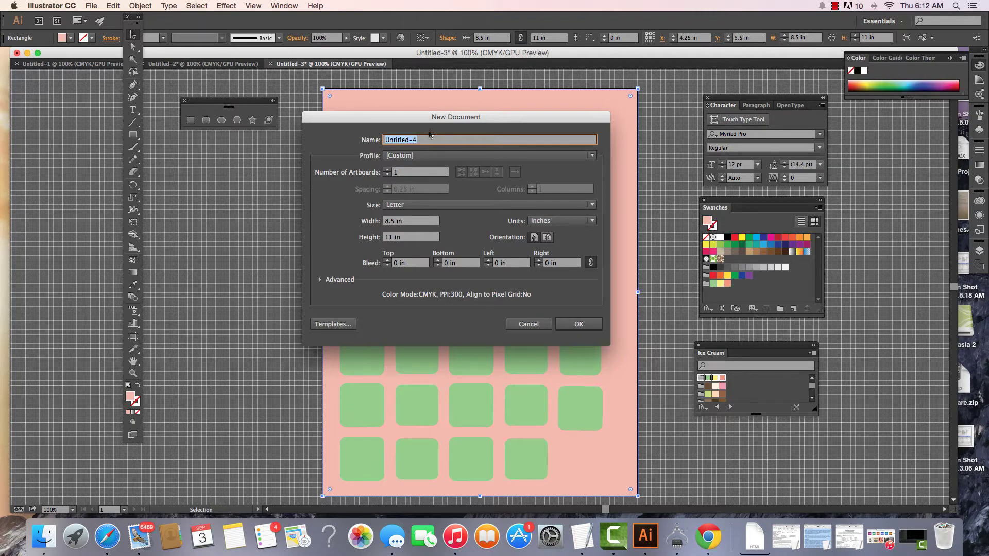
click(465, 157)
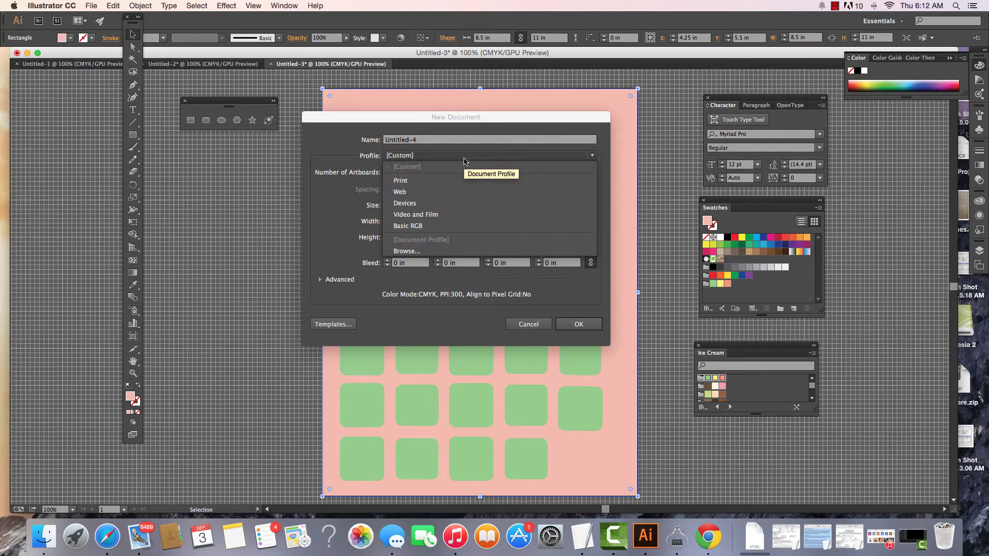
click(465, 160)
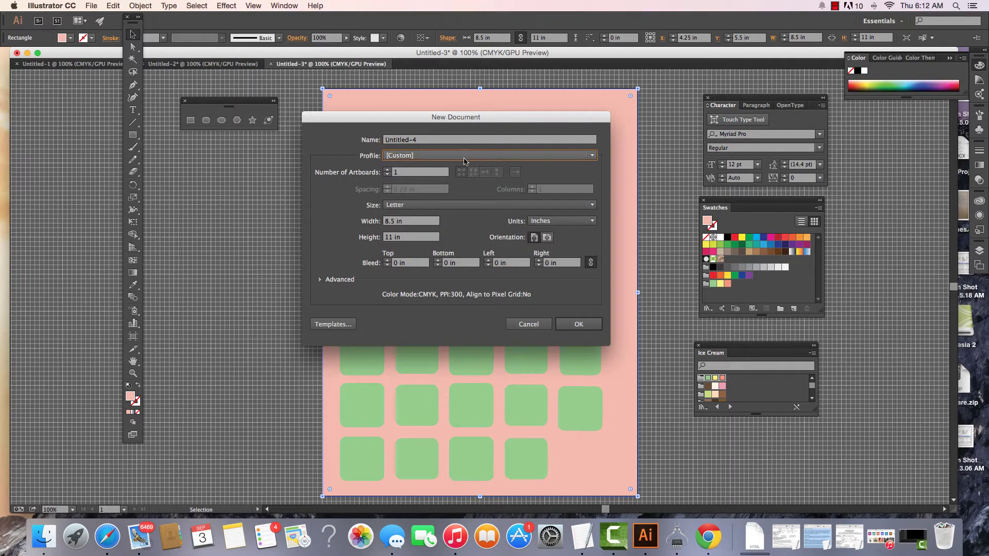
click(571, 223)
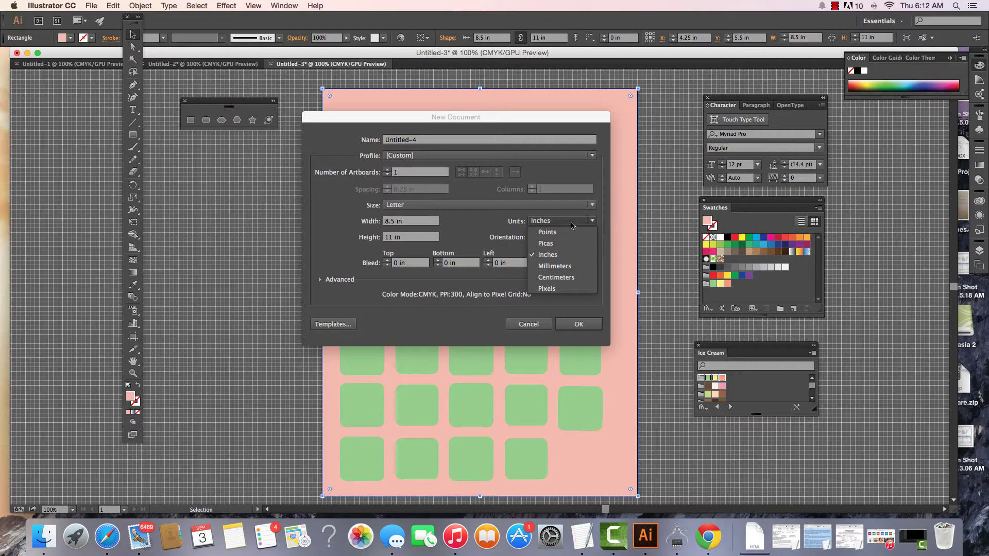
click(460, 223)
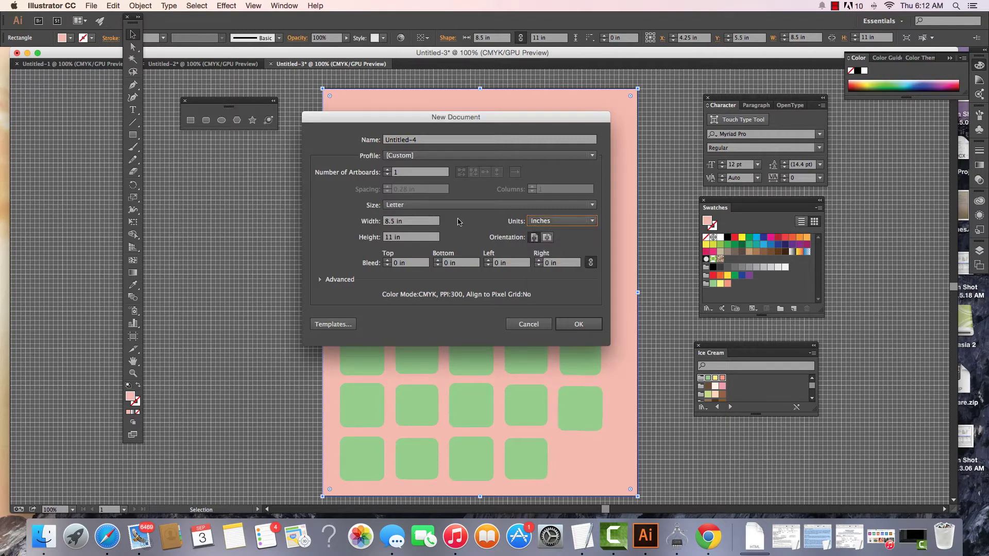
click(587, 328)
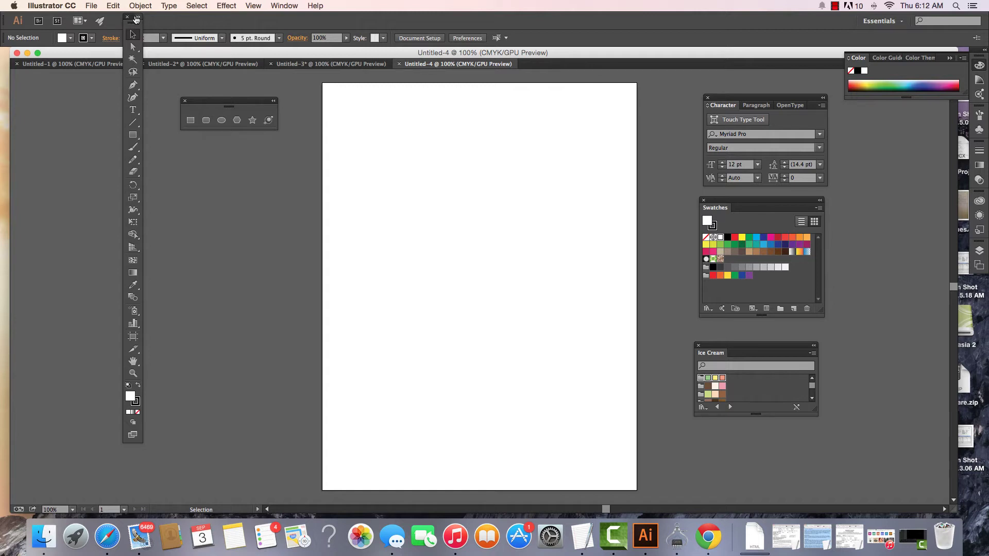
- Place the Tools column beside the artboard, reset Essentials, and nudge the shape-tools panel up-left
drag(133, 18, 301, 91)
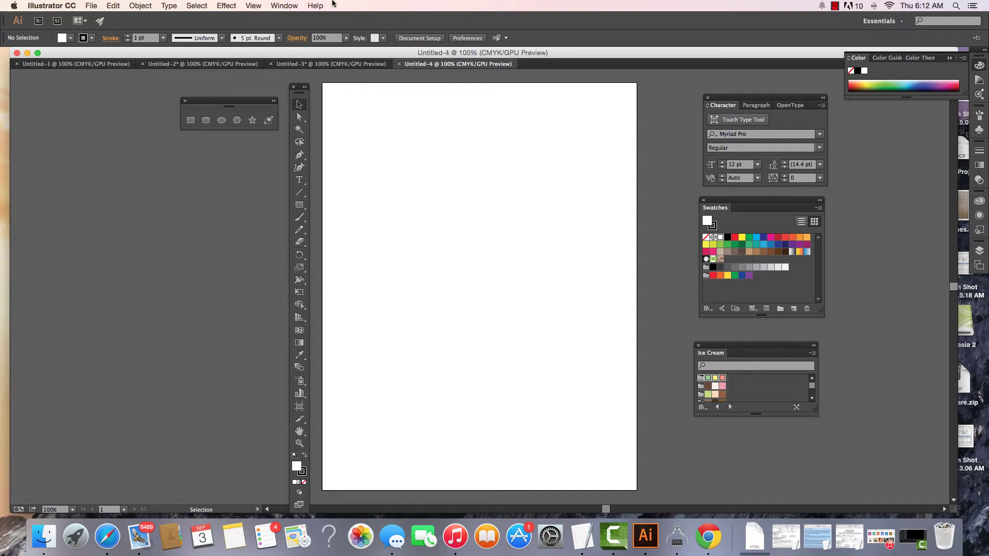
click(900, 22)
click(902, 31)
drag(212, 101, 197, 92)
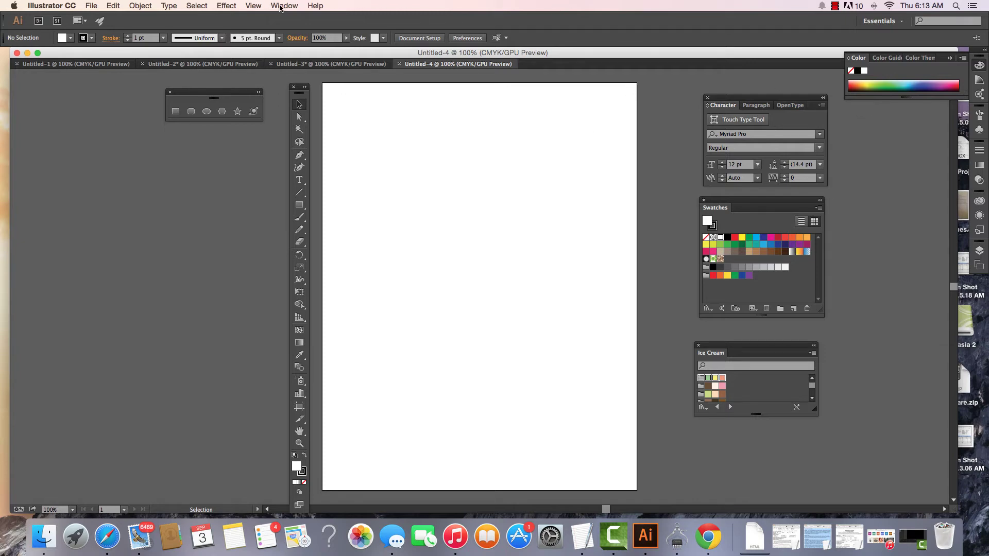
- Hide the Swatches panel from the Window menu and close the Ice Cream swatch library
click(281, 6)
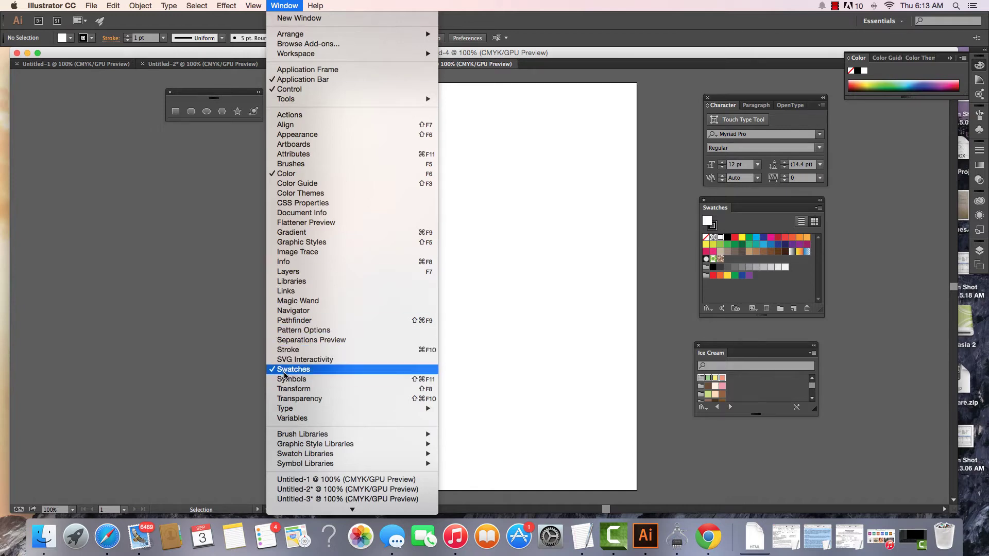
click(285, 370)
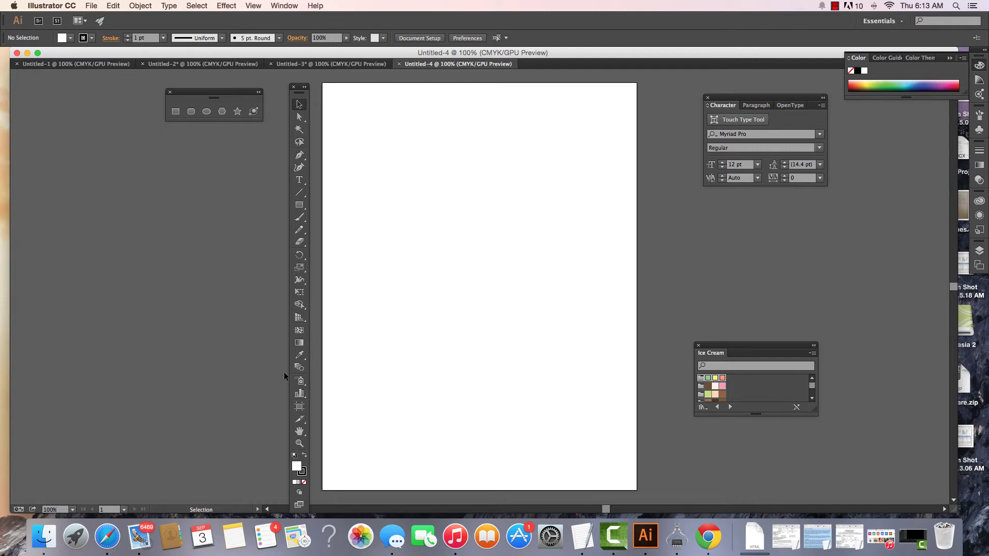
click(699, 346)
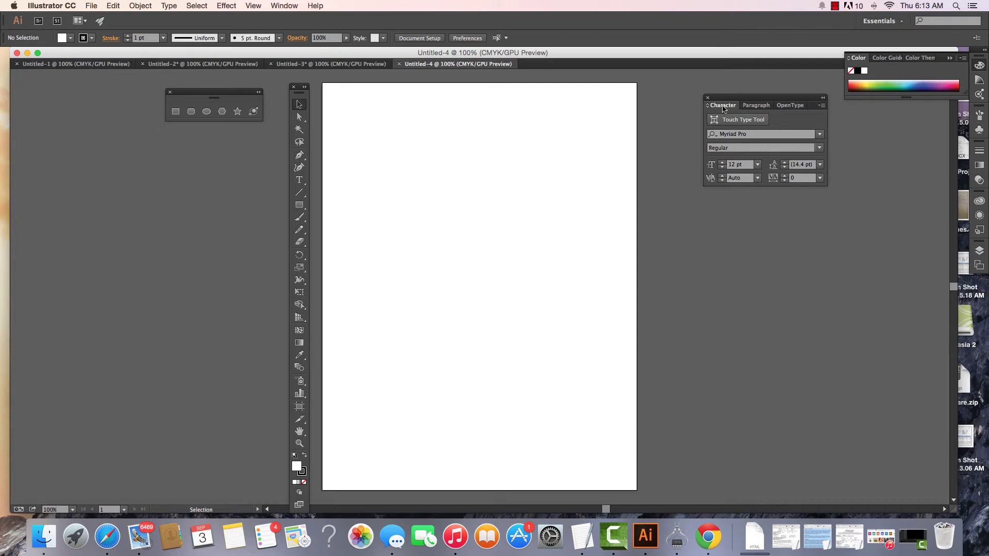
- Dock Color into the Paragraph, OpenType and Character group, and float Color Themes below it
drag(724, 108, 714, 267)
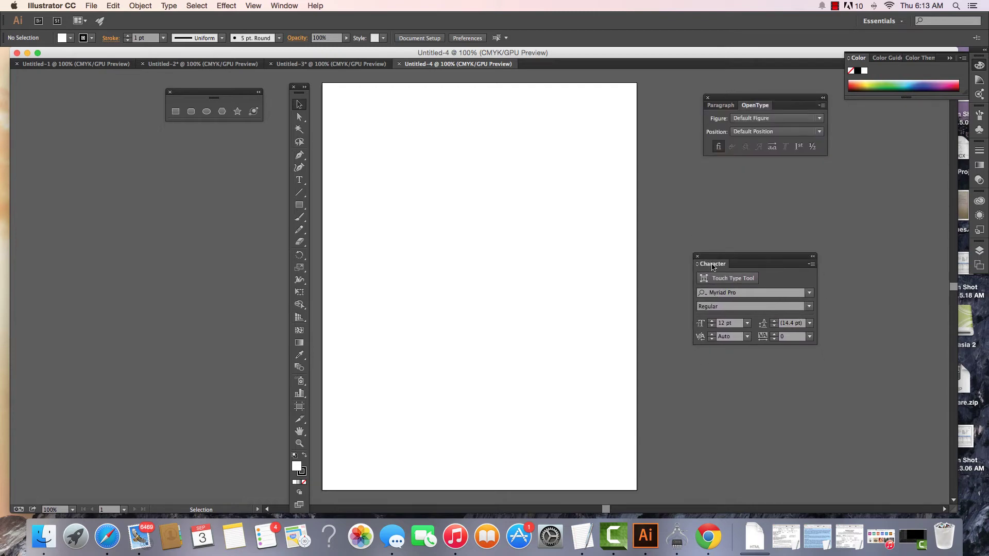
drag(714, 266, 796, 109)
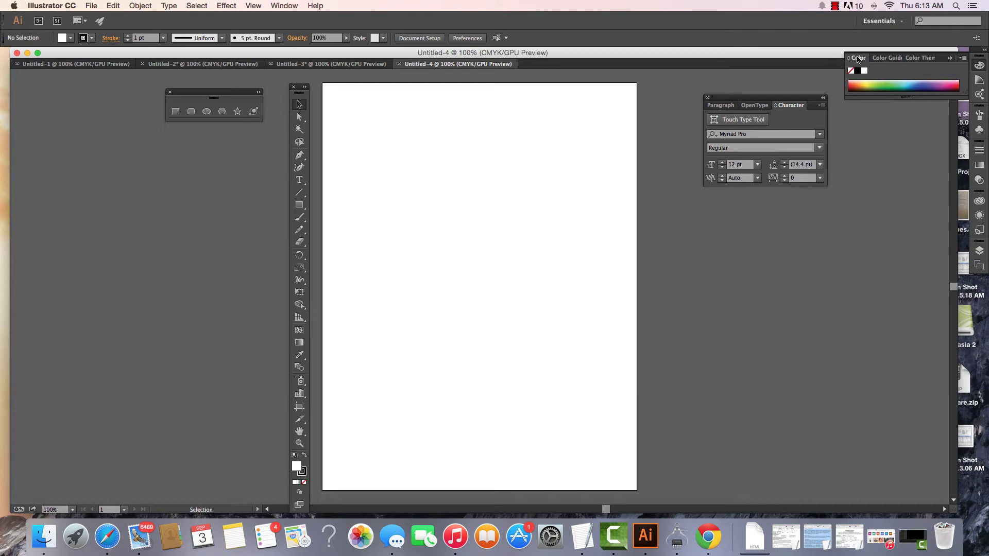
drag(857, 58, 795, 108)
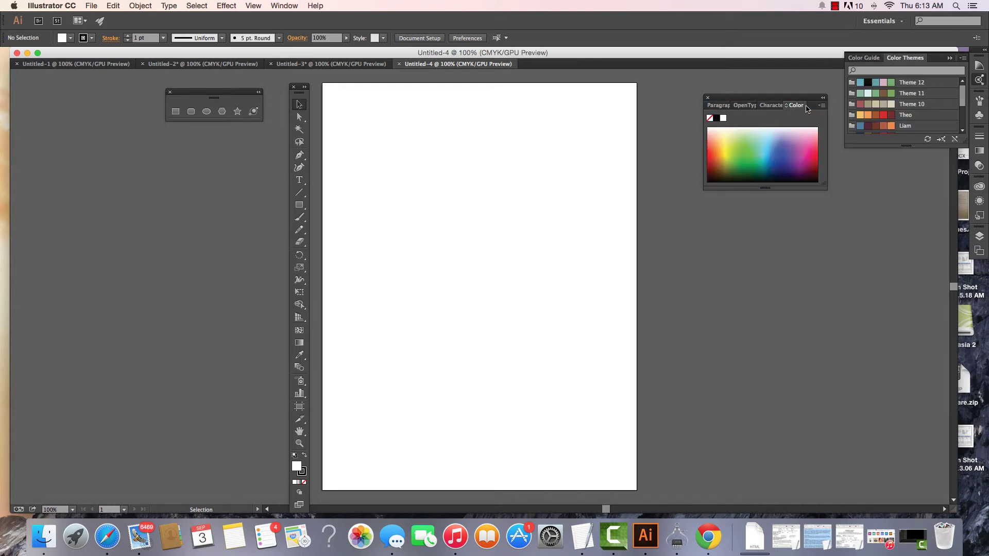
click(771, 106)
click(745, 106)
click(715, 106)
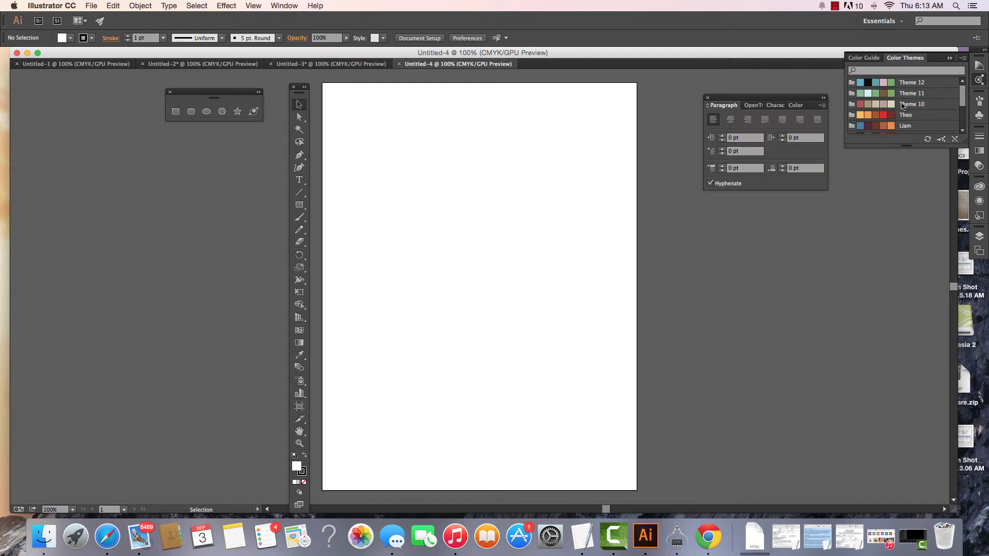
drag(905, 57, 726, 196)
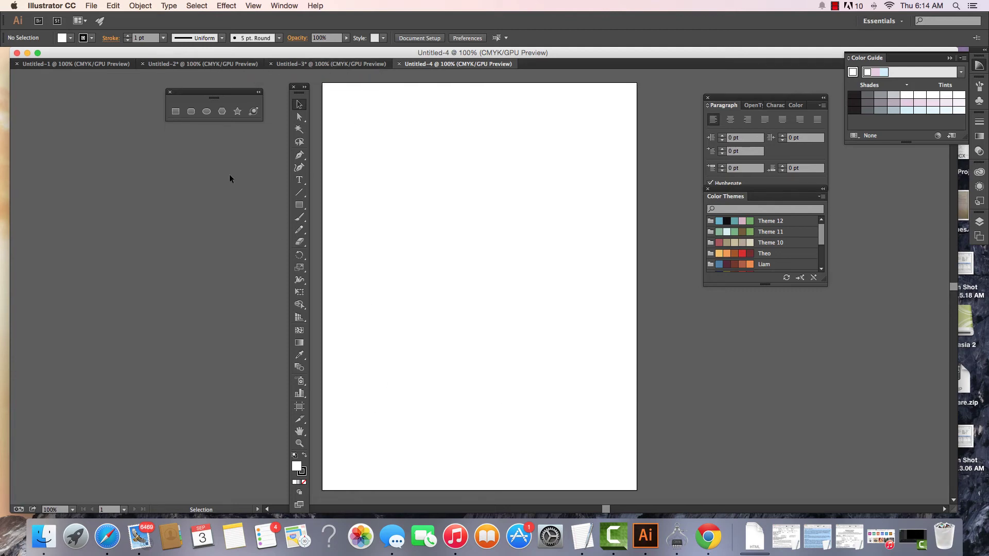
- Return to the Untitled-3 squares document and choose File > Save As
click(303, 65)
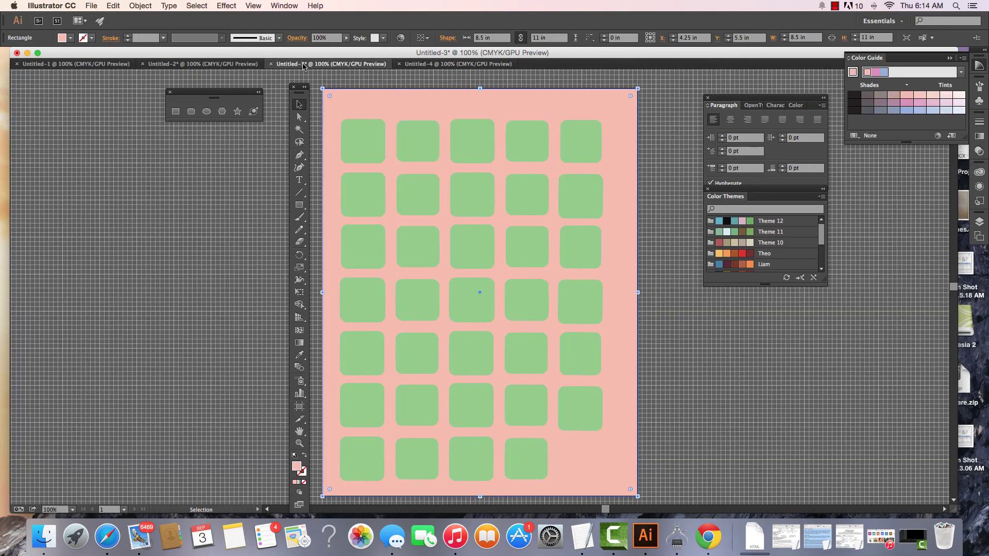
click(90, 6)
click(107, 94)
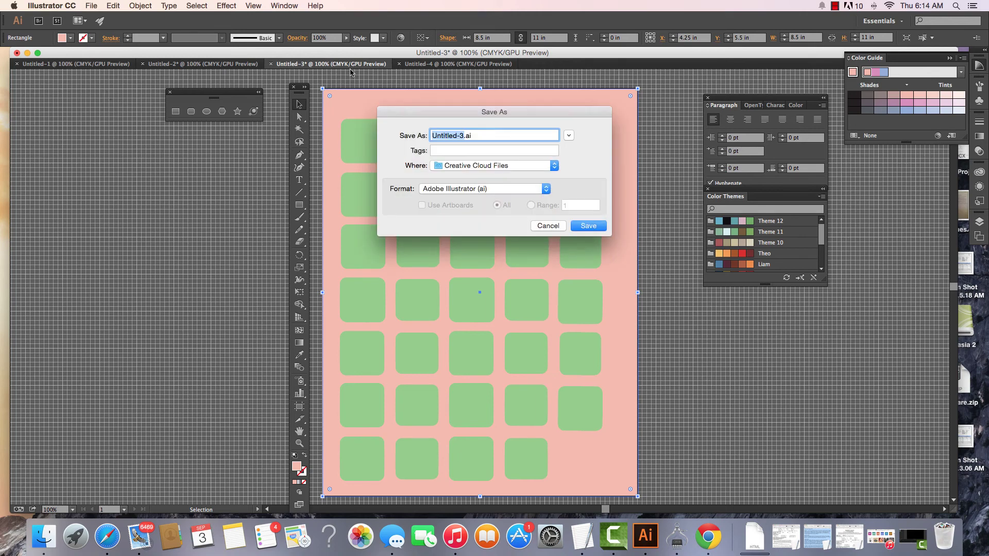
- Save the document as Adobe PDF named squares in the Downloads folder
click(545, 190)
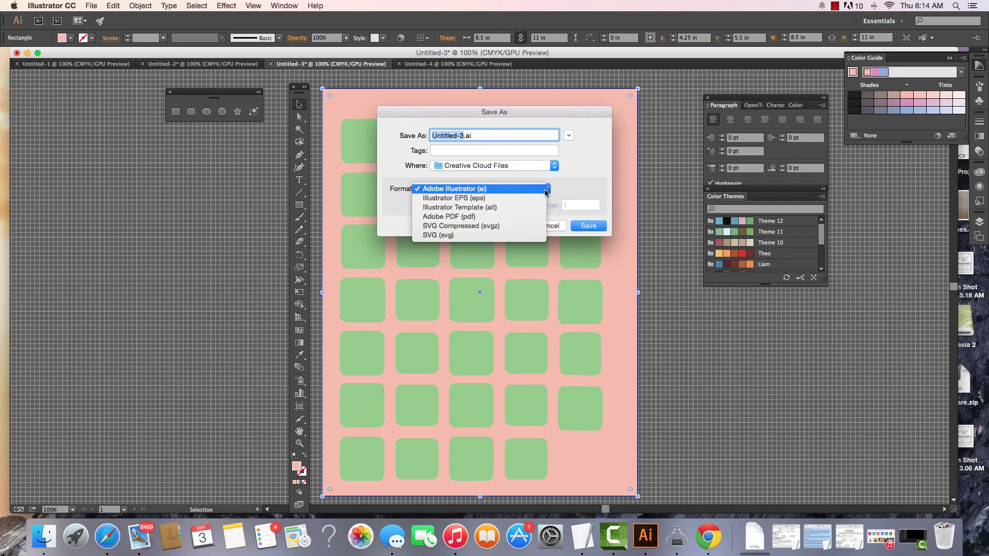
click(473, 219)
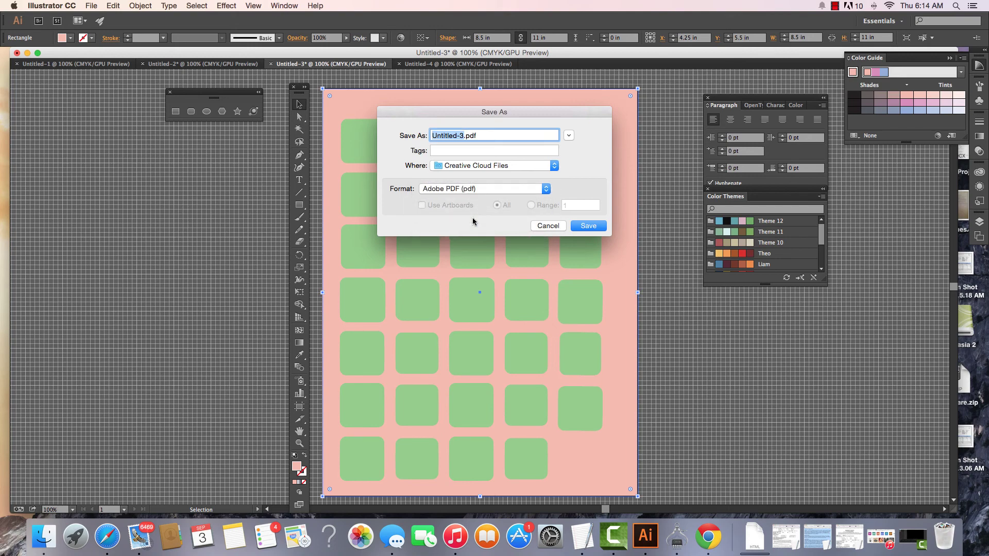
text(squares)
click(569, 136)
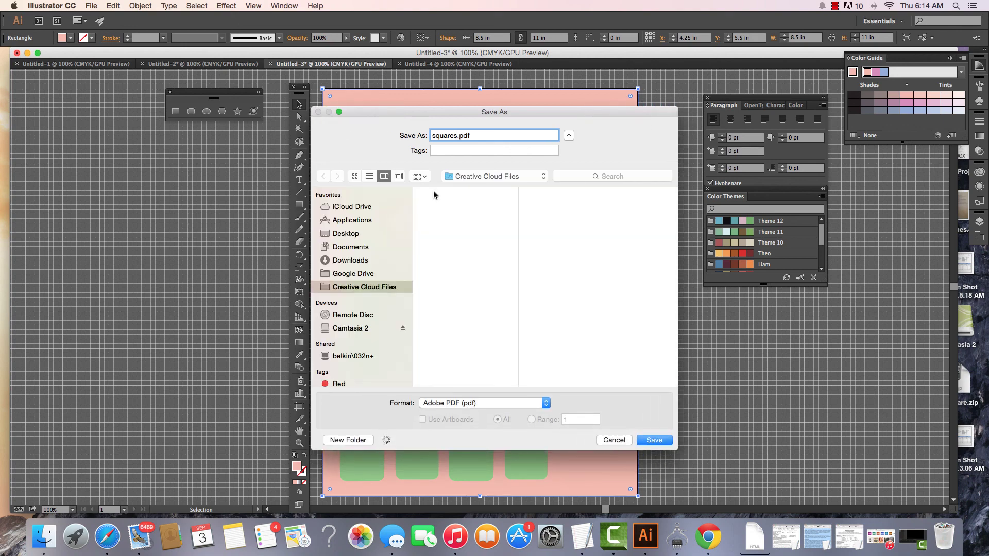
click(360, 263)
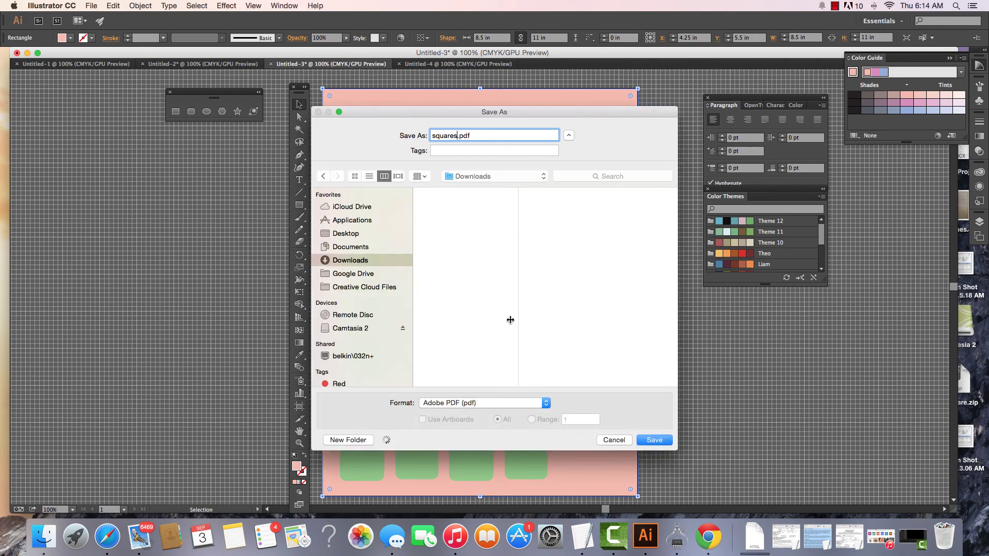
click(653, 441)
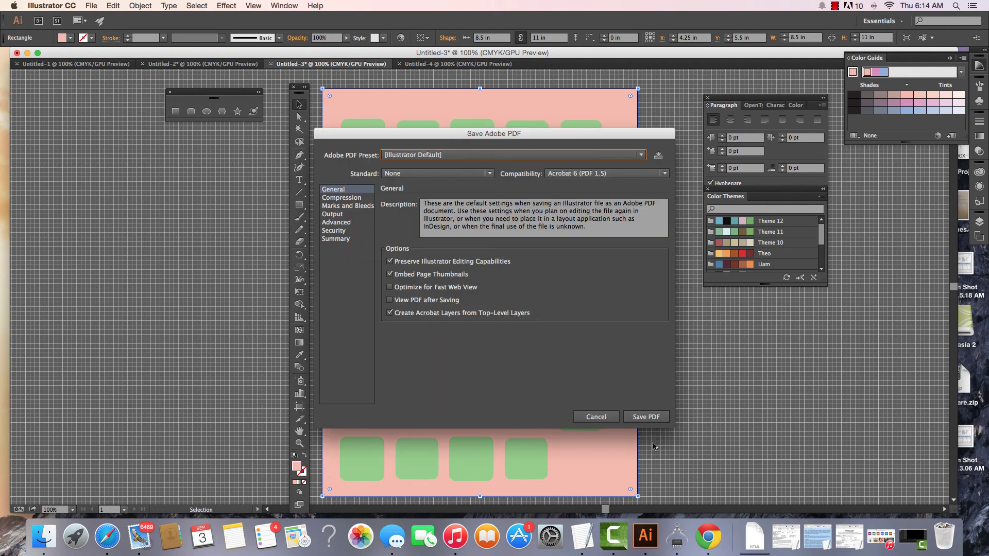
- Accept the [Illustrator Default] PDF preset to finish writing squares.pdf
click(648, 421)
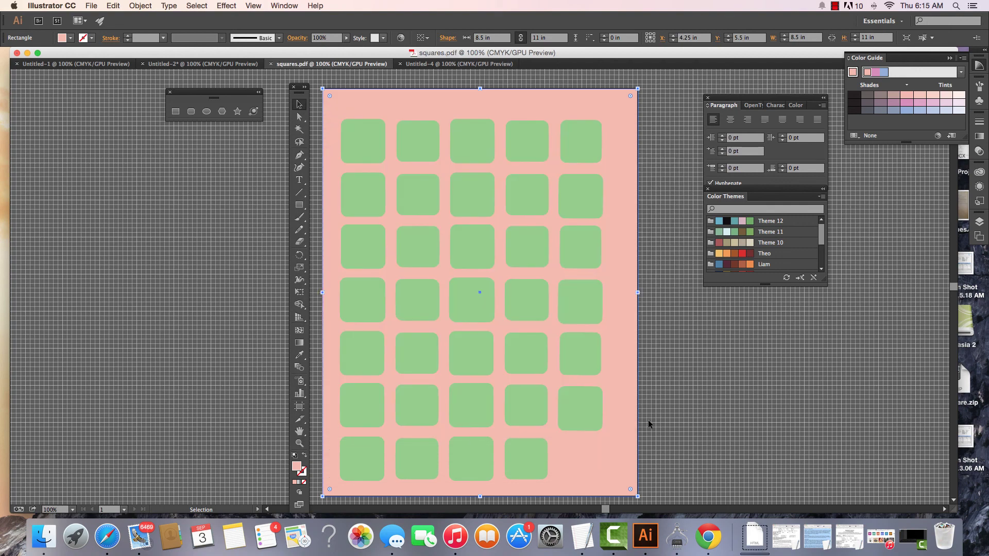